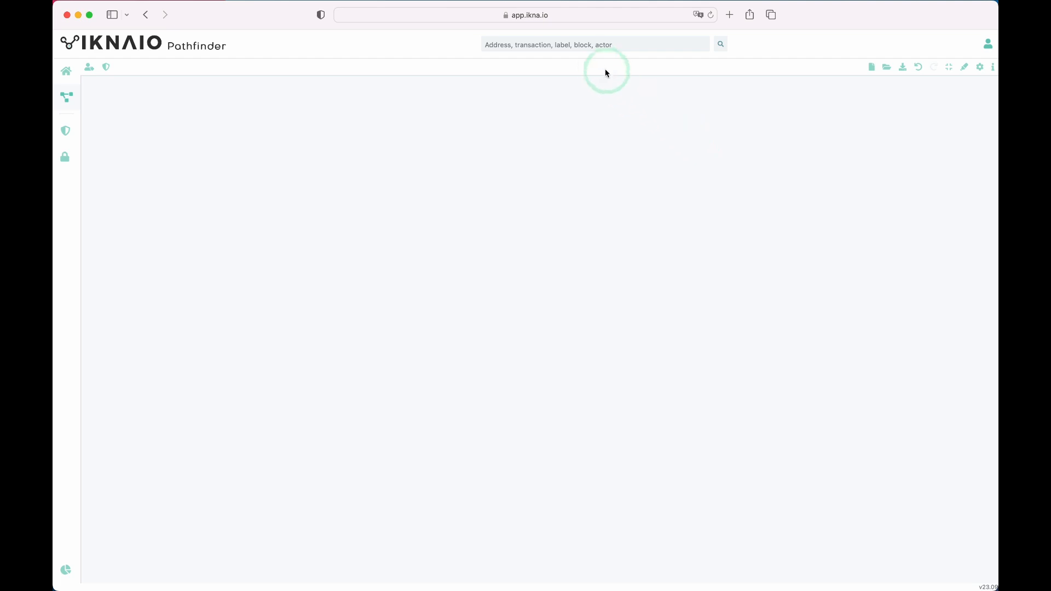
Search the pasted BTC address and add it to the graph, where it sits in the 19-address sextortion spam cluster.
{"action": "left_click", "coordinate": [574, 45]}
{"action": "type", "text": "1PfbxCJkGNTZC7yFtHHhtPnZyiwQEUqAmu"}
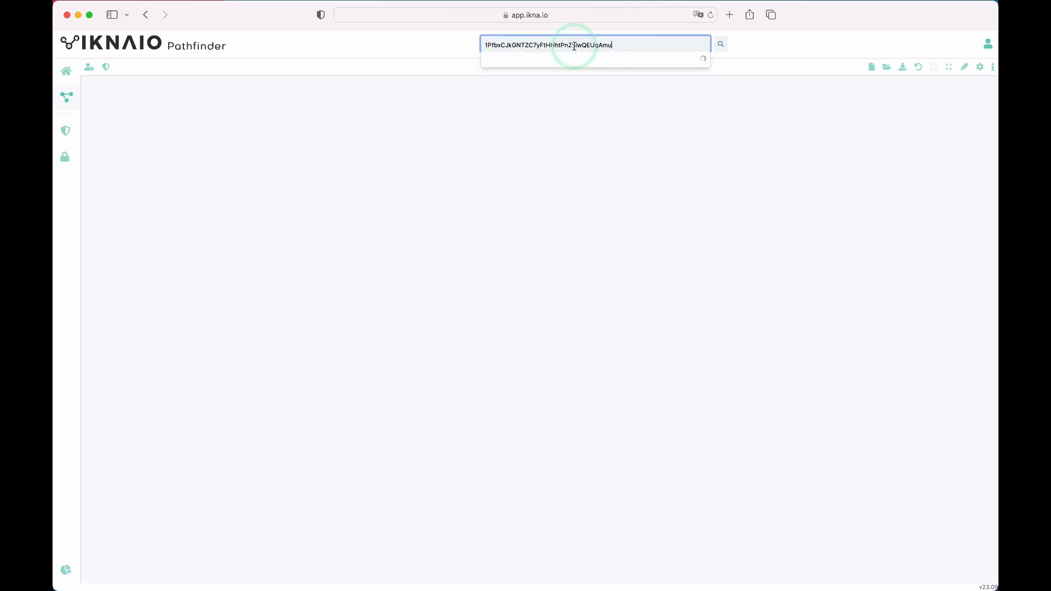
{"action": "left_click", "coordinate": [573, 69]}
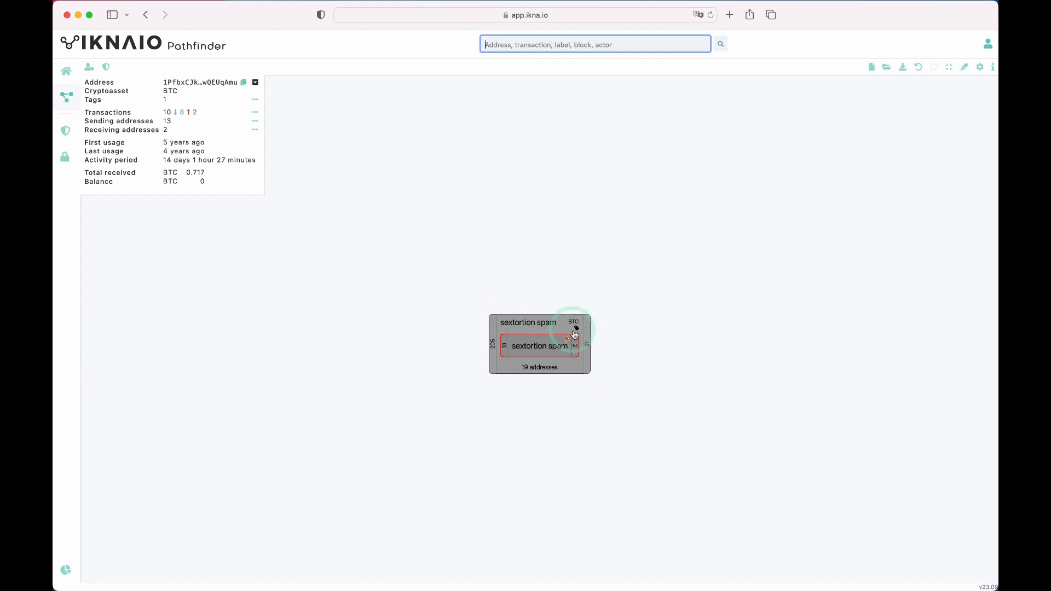
Show the address's tags table with its sextortion spam label from the Talos Sextortion Tagpack.
{"action": "left_click", "coordinate": [256, 101]}
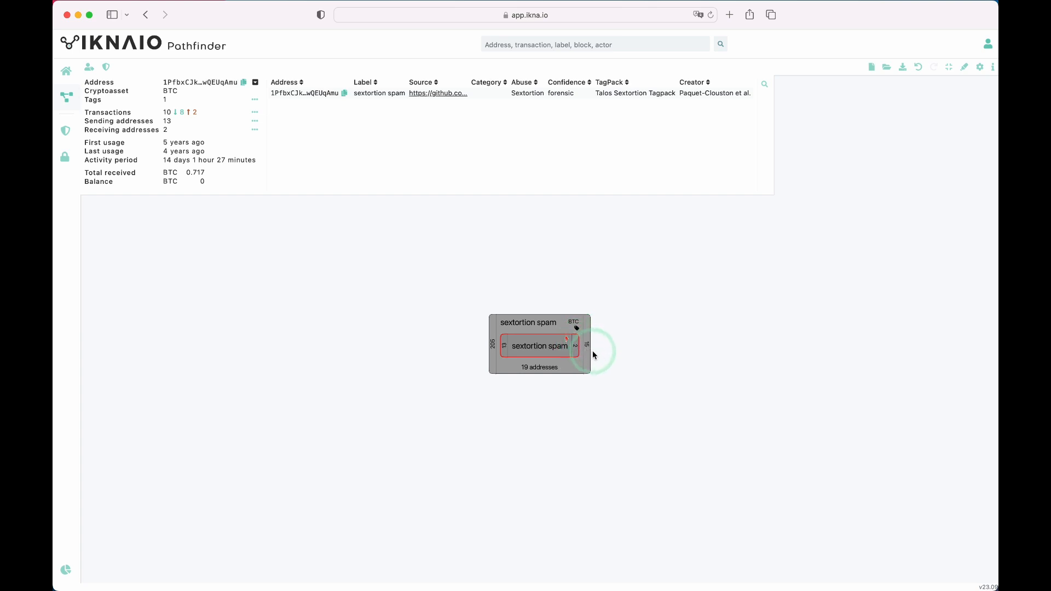
Close the address details and fan out the cluster's 15 outgoing transactions into receiving address nodes.
{"action": "left_click", "coordinate": [638, 349]}
{"action": "left_click_drag", "start_coordinate": [638, 348], "coordinate": [472, 229]}
{"action": "left_click", "coordinate": [421, 224]}
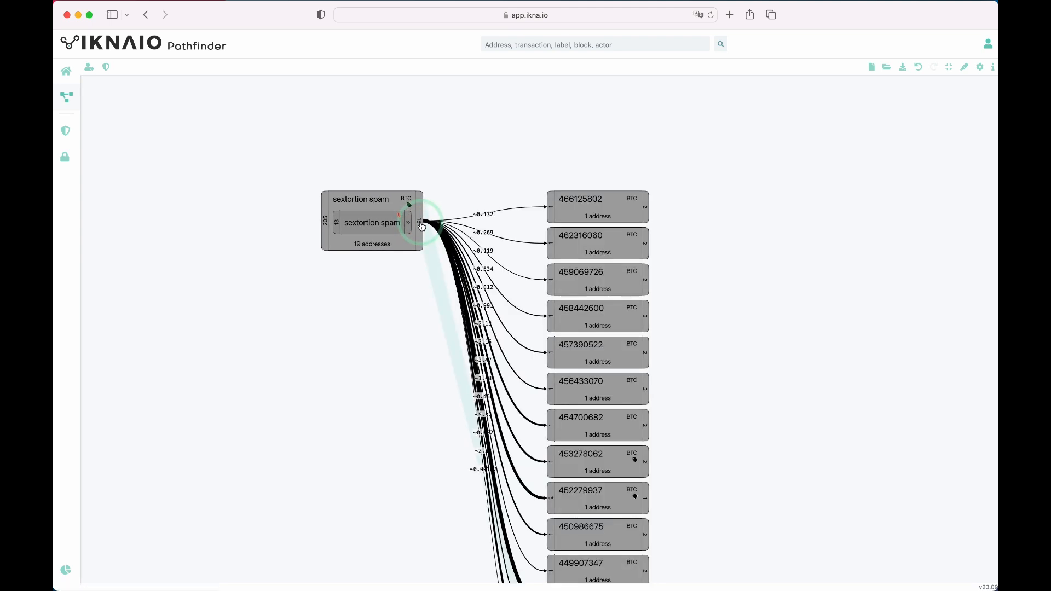
{"action": "scroll", "coordinate": [431, 297], "scroll_direction": "down", "scroll_amount": 3}
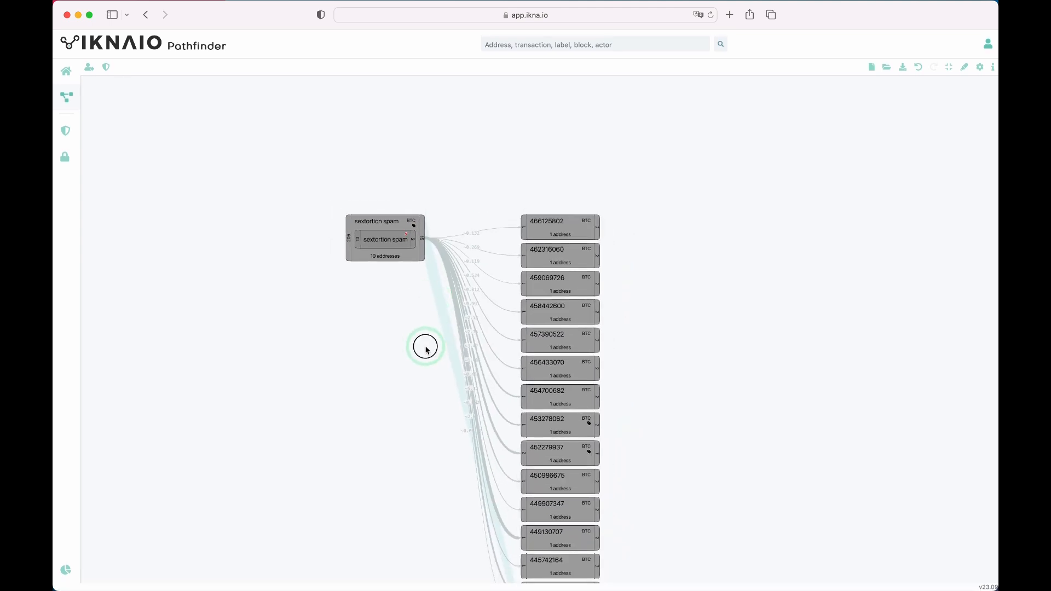
{"action": "left_click_drag", "start_coordinate": [426, 349], "coordinate": [425, 263]}
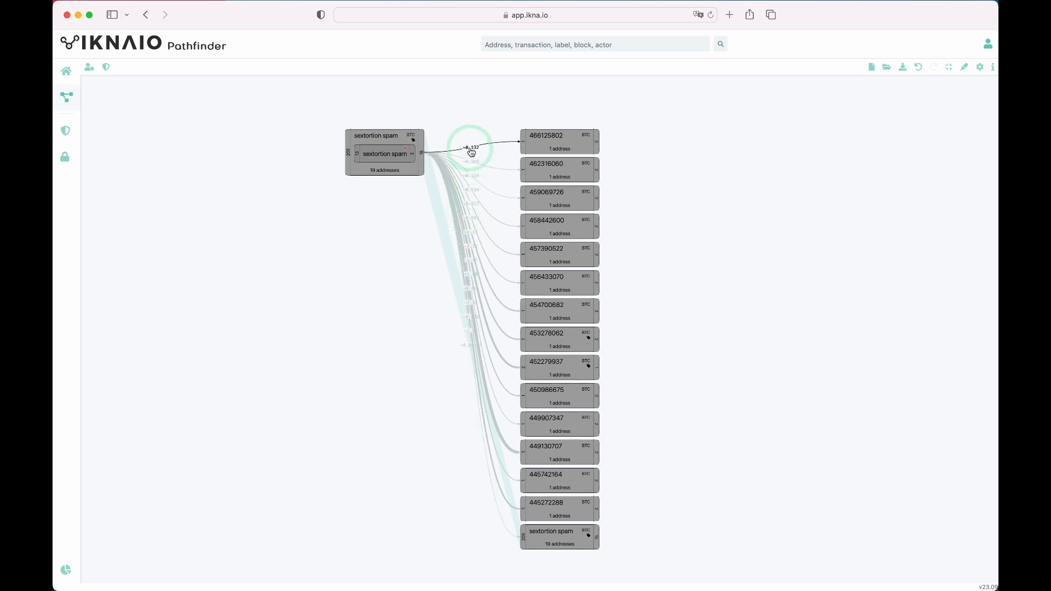
Select the 0.132 BTC edge to 466125802 and bring up the graph display settings.
{"action": "mouse_move", "coordinate": [472, 151]}
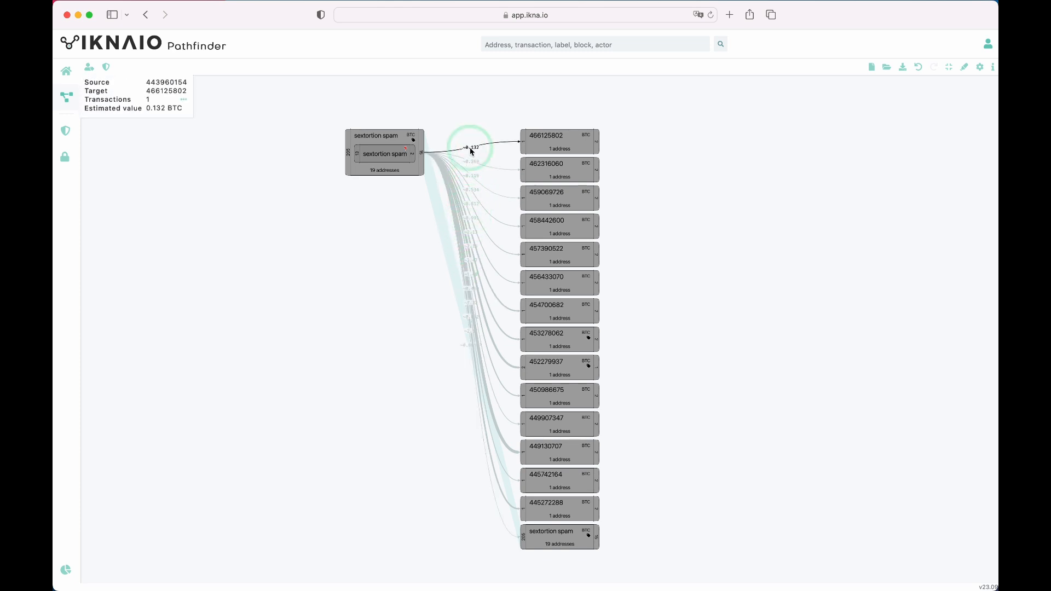
{"action": "left_click", "coordinate": [471, 152]}
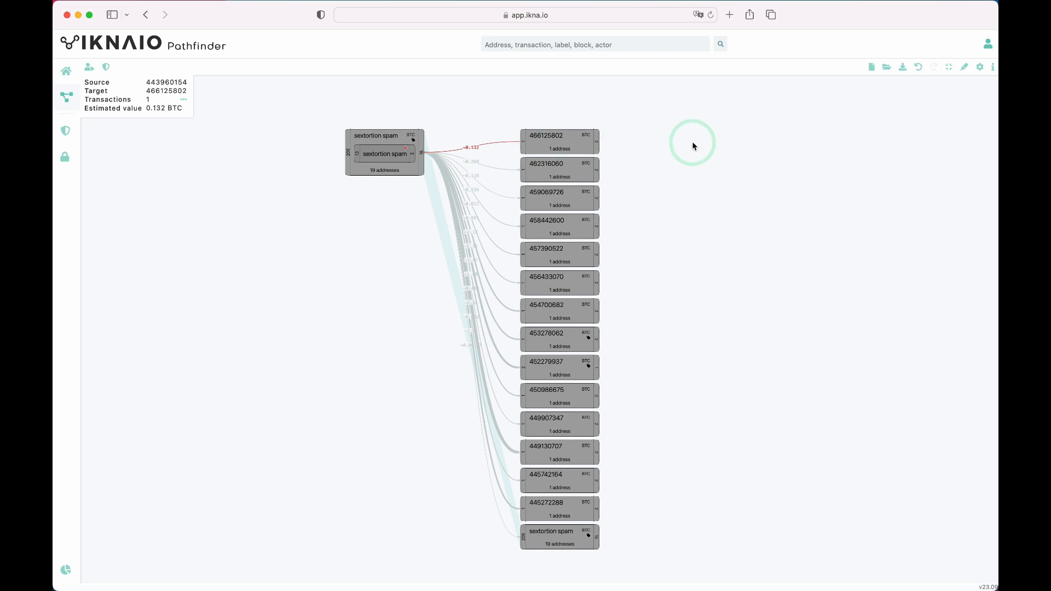
{"action": "left_click", "coordinate": [980, 67]}
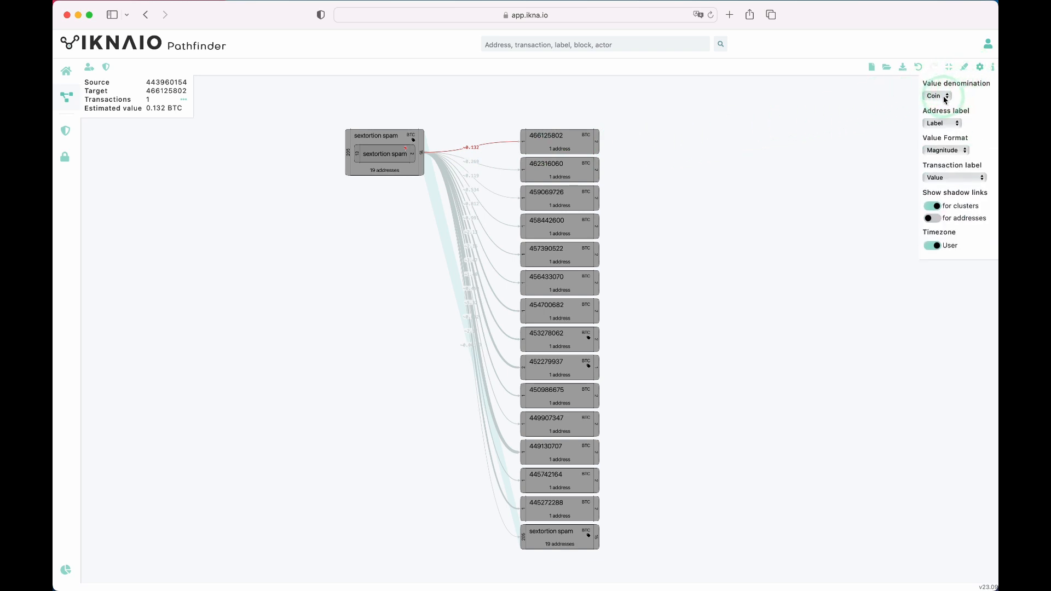
Change the value denomination from Coin to EUR.
{"action": "left_click", "coordinate": [939, 96]}
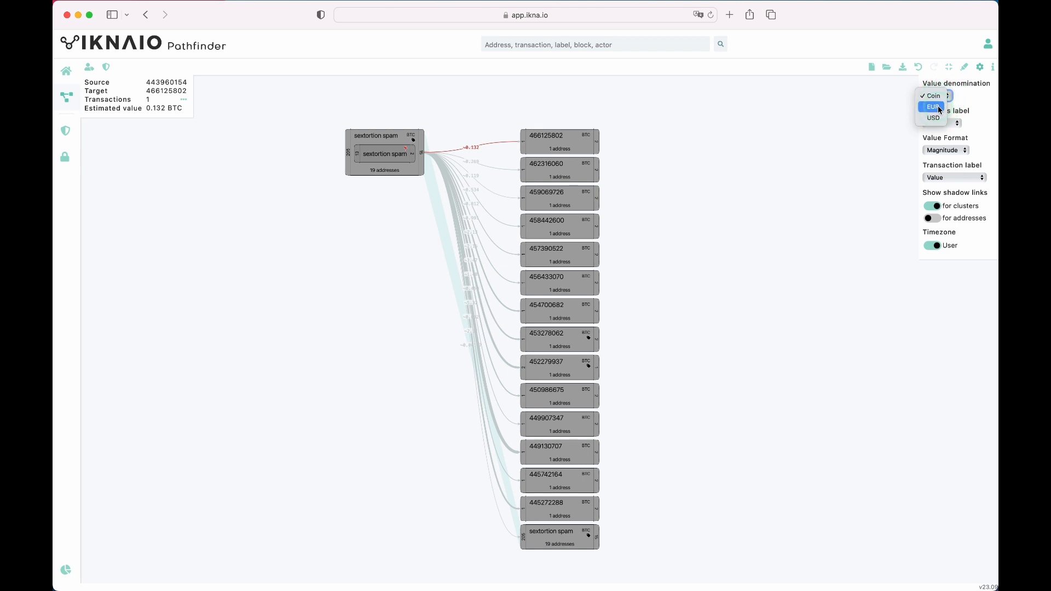
{"action": "left_click", "coordinate": [939, 107]}
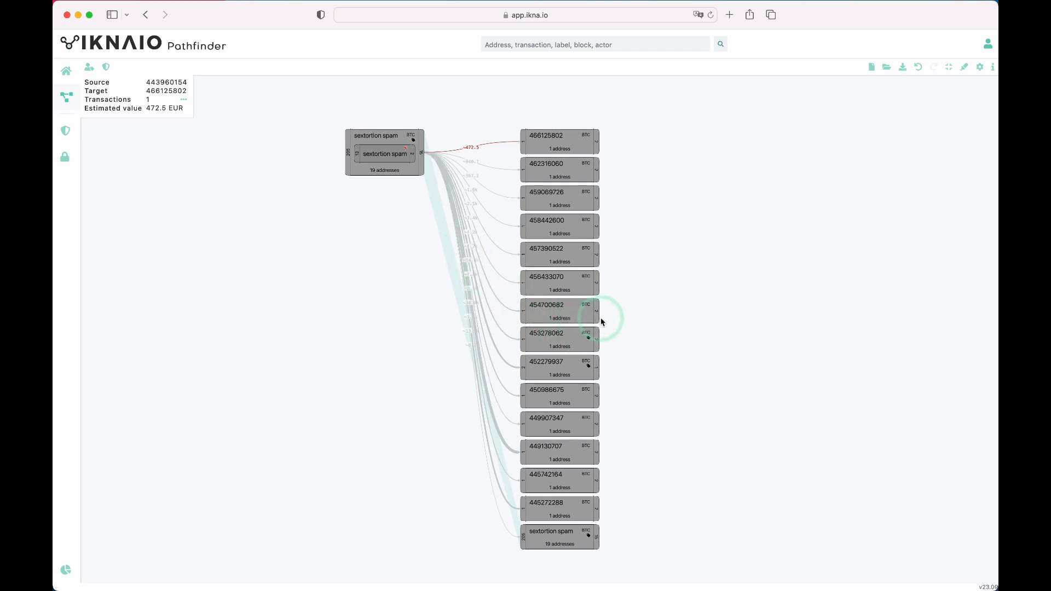
Expand 456433070, 452279937 and 450986675 onward, revealing binance (us, dex), then undo two expansions.
{"action": "left_click", "coordinate": [598, 286]}
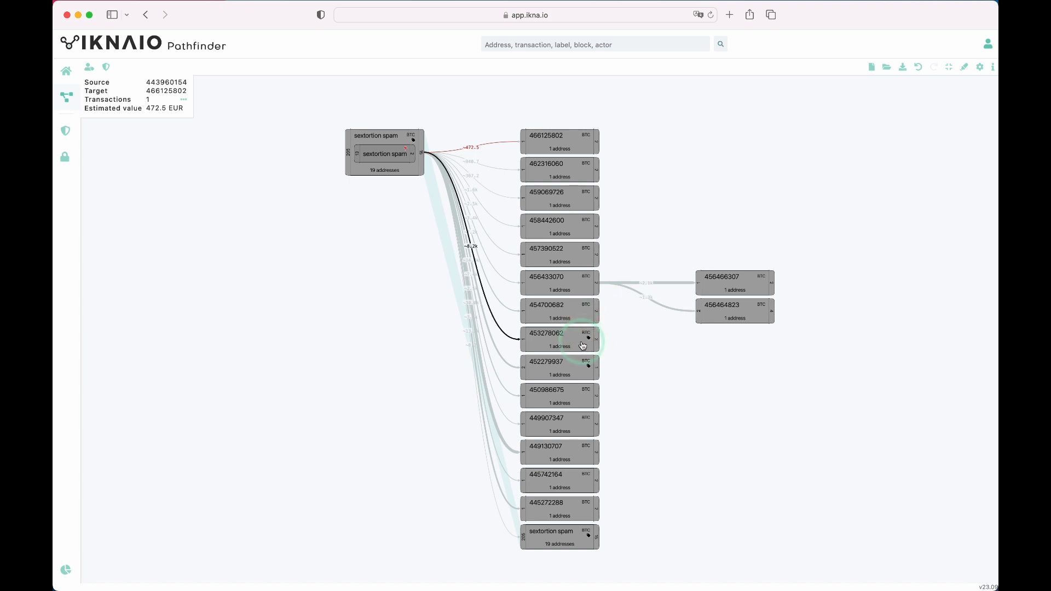
{"action": "left_click", "coordinate": [598, 378]}
{"action": "left_click", "coordinate": [599, 403]}
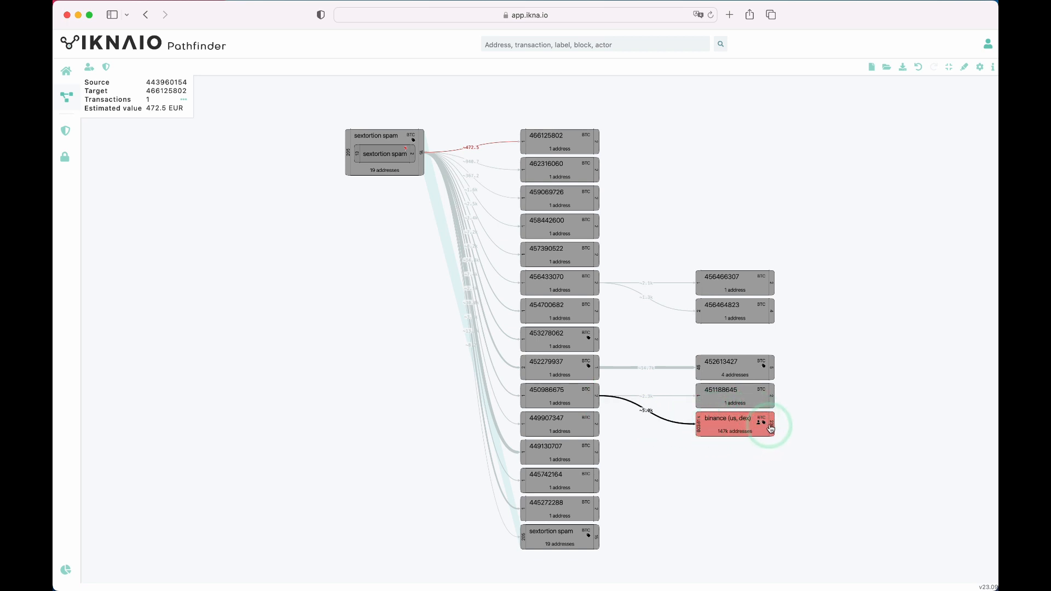
{"action": "left_click", "coordinate": [919, 68]}
{"action": "left_click", "coordinate": [918, 67]}
Undo the remaining expansions so only the sextortion spam cluster remains, repositioned on the canvas.
{"action": "left_click", "coordinate": [918, 67]}
{"action": "left_click", "coordinate": [918, 70]}
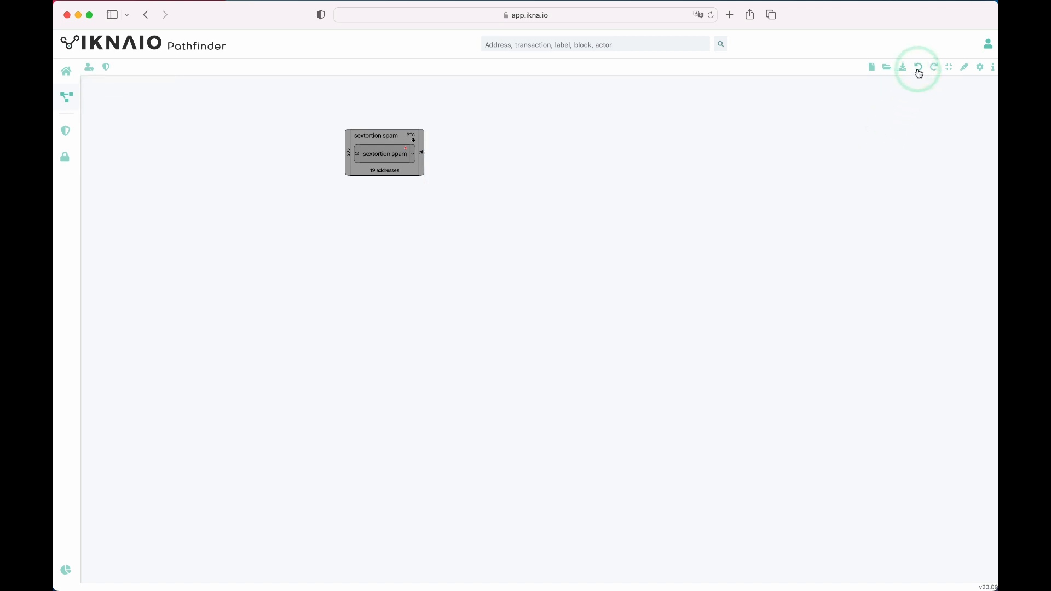
{"action": "left_click_drag", "start_coordinate": [485, 210], "coordinate": [445, 340]}
{"action": "scroll", "coordinate": [445, 340], "scroll_direction": "up", "scroll_amount": 2}
{"action": "scroll", "coordinate": [446, 343], "scroll_direction": "up", "scroll_amount": 2}
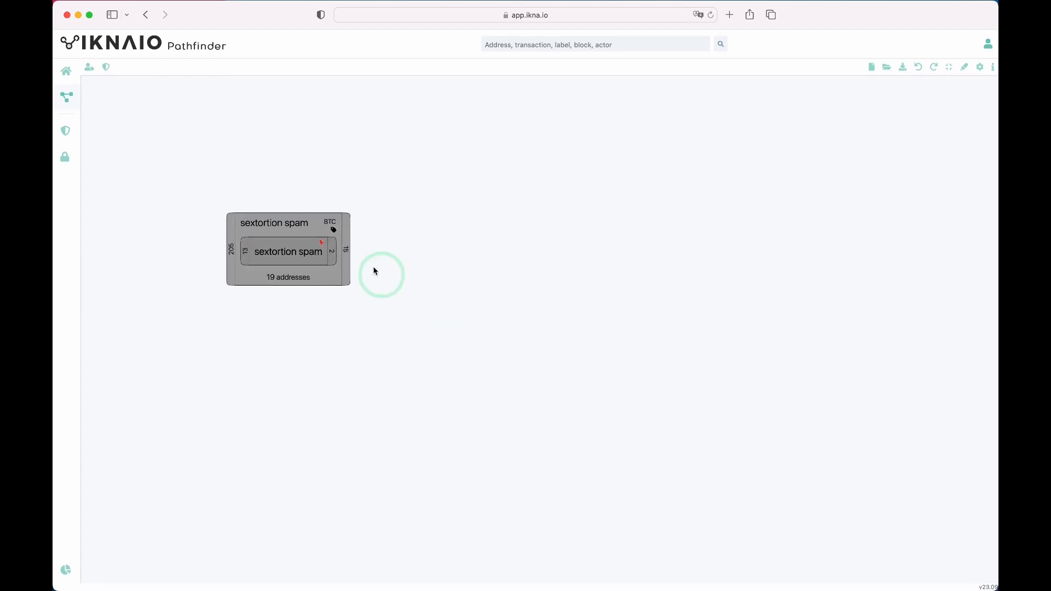
Set up a neighbour search from the cluster: outgoing direction, Exchange category, depth 2, breadth 20.
{"action": "right_click", "coordinate": [348, 254]}
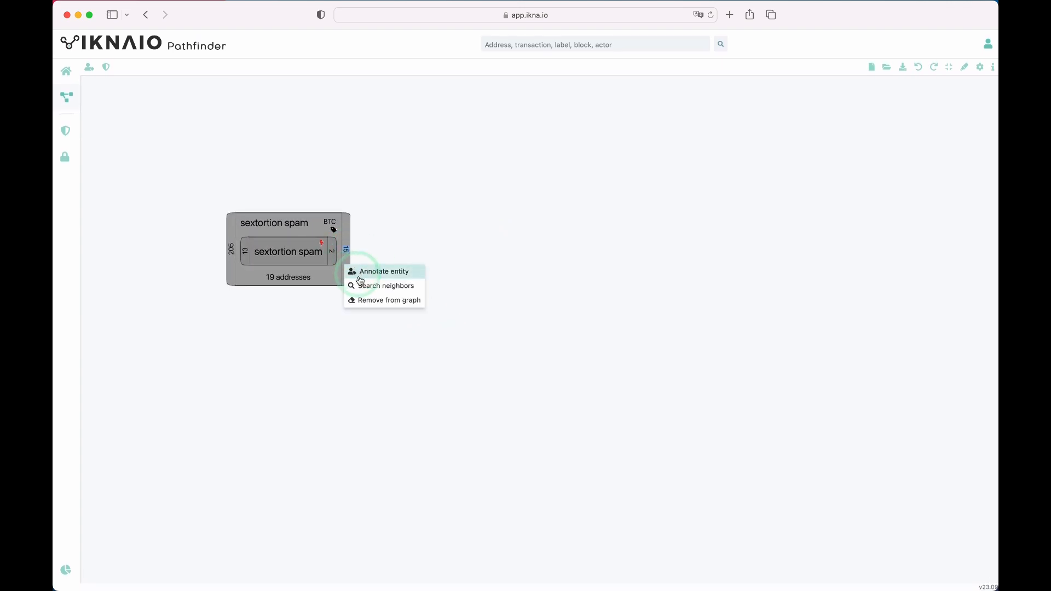
{"action": "left_click", "coordinate": [398, 290]}
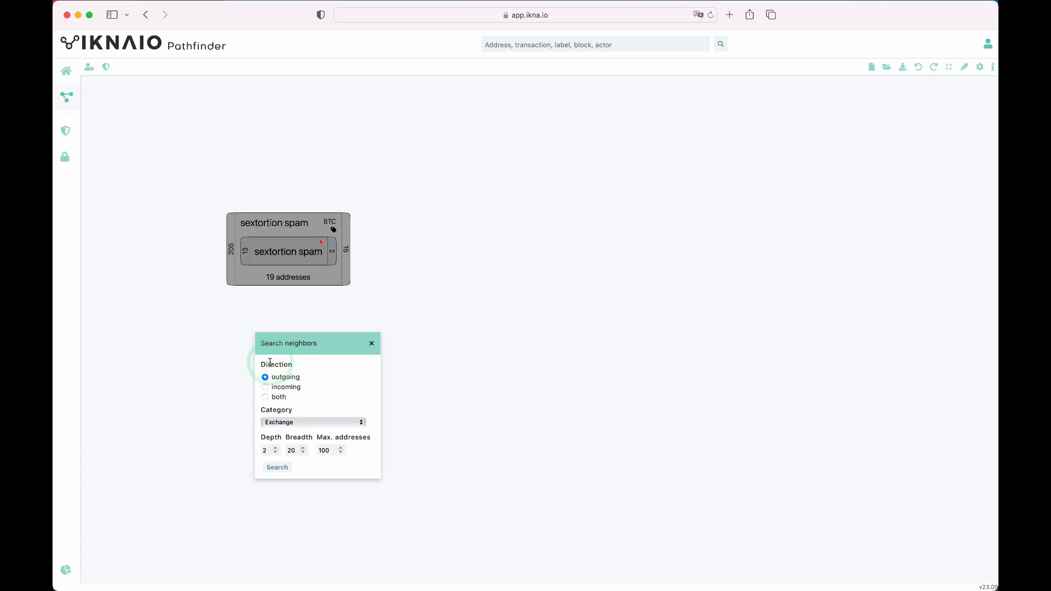
{"action": "left_click", "coordinate": [265, 377]}
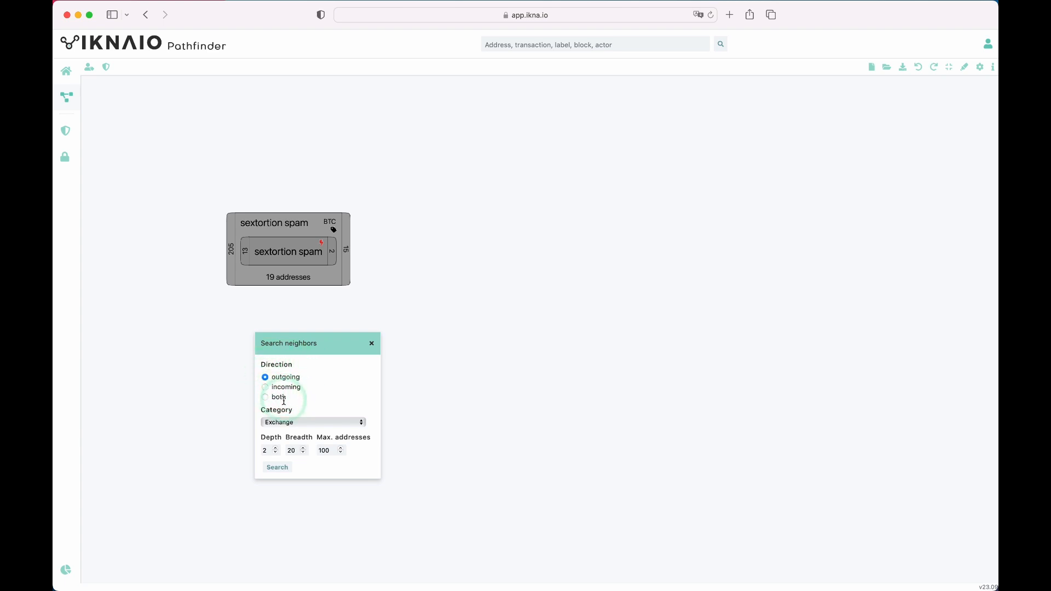
{"action": "left_click", "coordinate": [285, 422]}
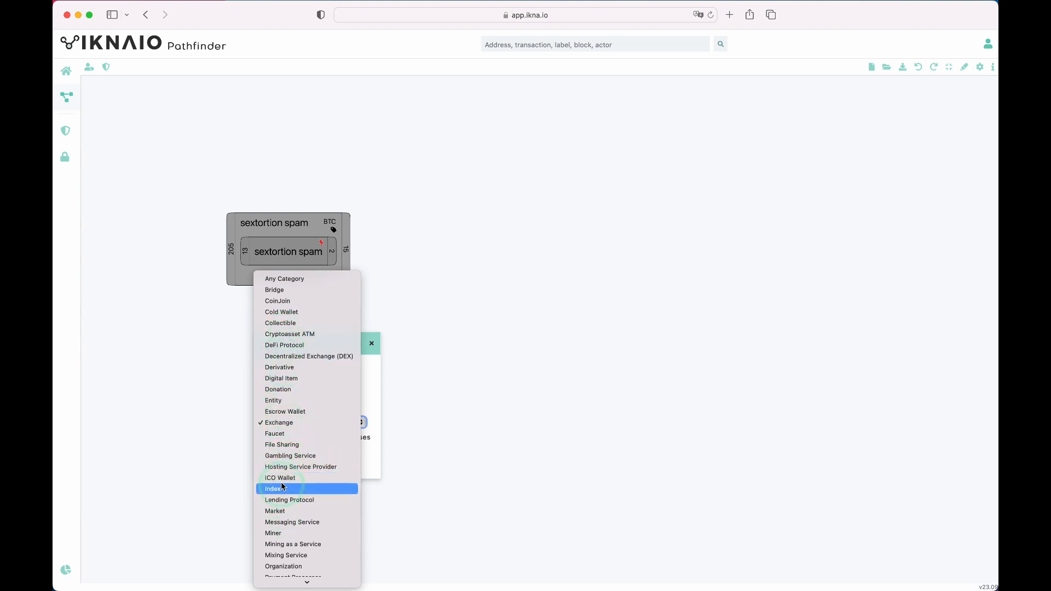
{"action": "left_click", "coordinate": [287, 426]}
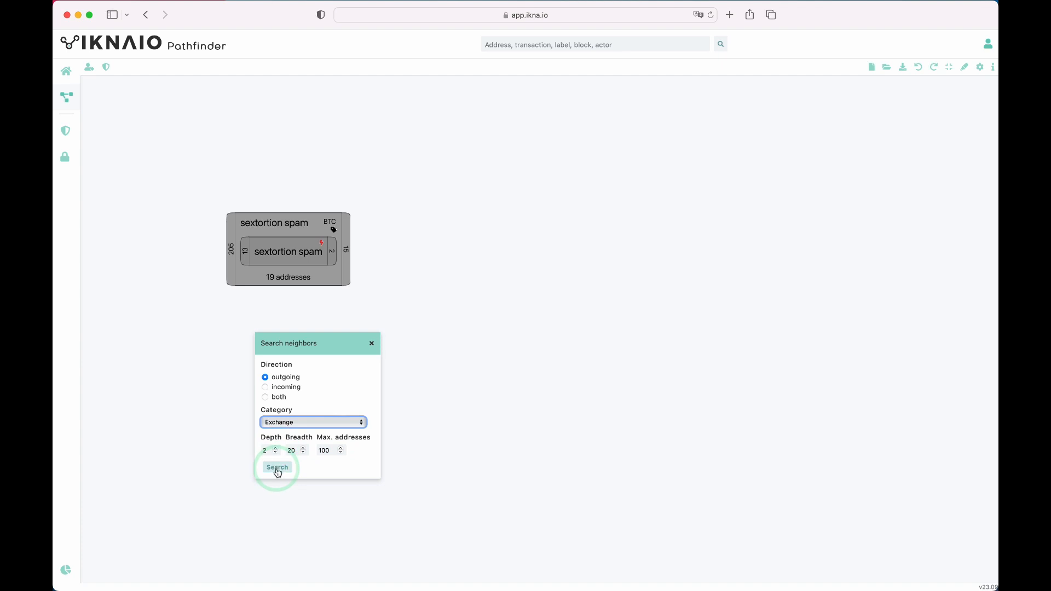
Run the Exchange neighbour search, tracing sextortion spam through 450986675 to binance (us, dex).
{"action": "left_click", "coordinate": [277, 468]}
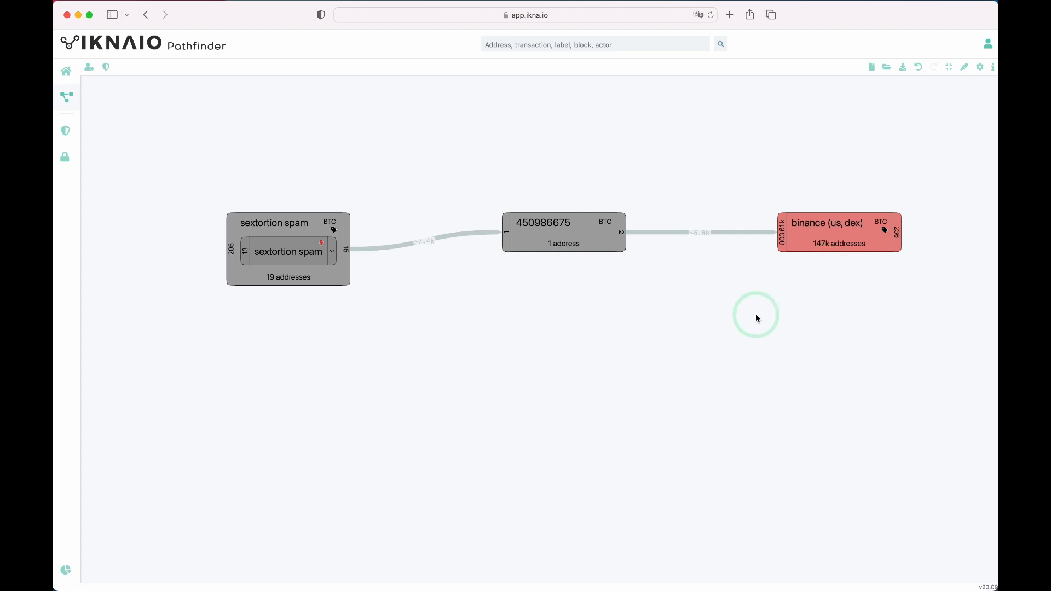
{"action": "scroll", "coordinate": [756, 316], "scroll_direction": "down", "scroll_amount": 5}
{"action": "left_click_drag", "start_coordinate": [648, 318], "coordinate": [732, 340]}
{"action": "left_click", "coordinate": [561, 321]}
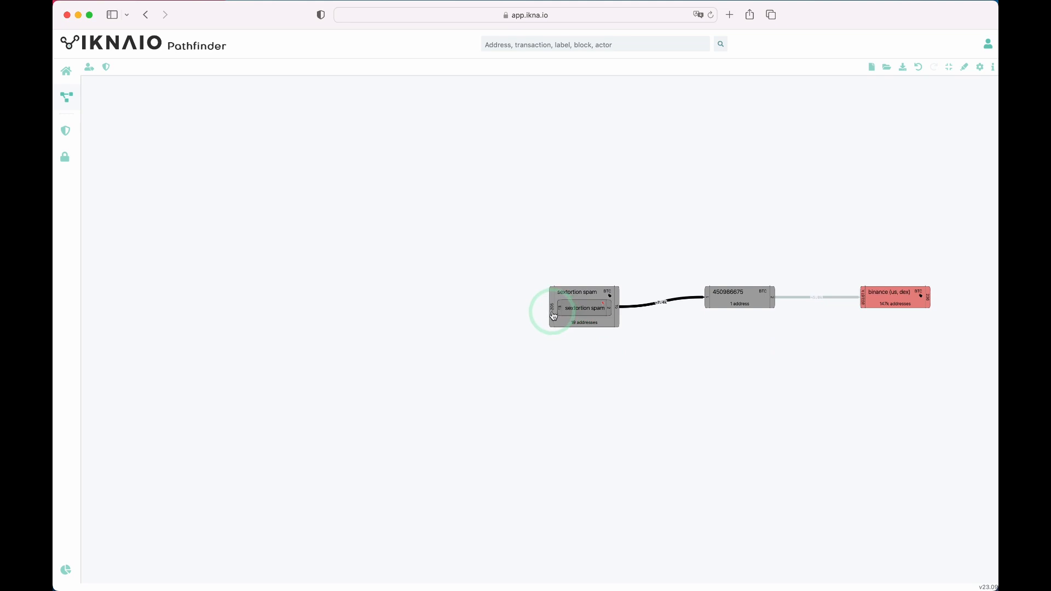
Sort the spam cluster's incoming clusters by Tags and add the Kraken and Coinmate clusters.
{"action": "left_click", "coordinate": [554, 316]}
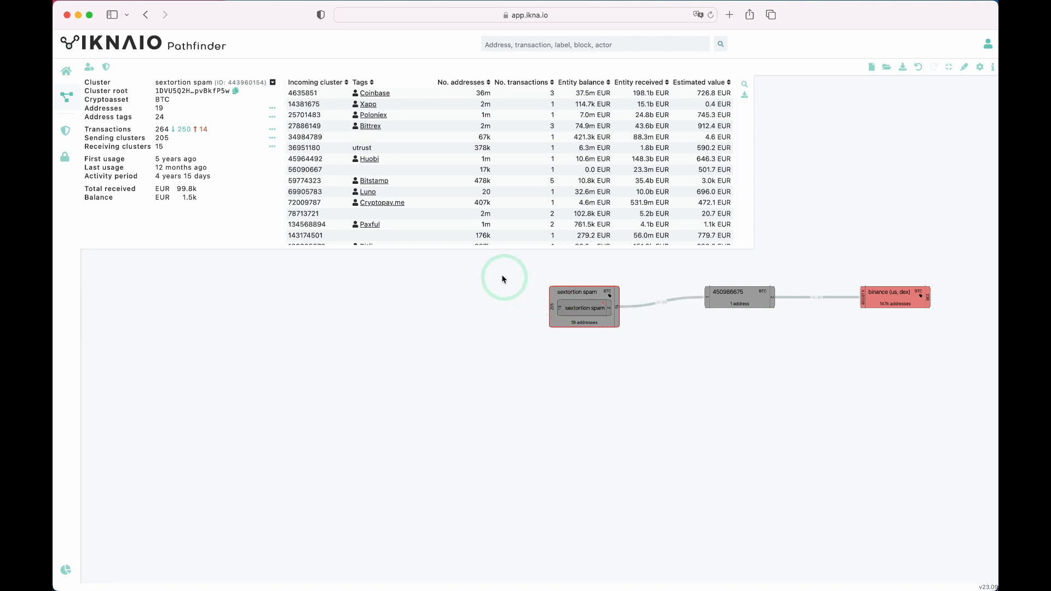
{"action": "scroll", "coordinate": [349, 151], "scroll_direction": "down", "scroll_amount": 3}
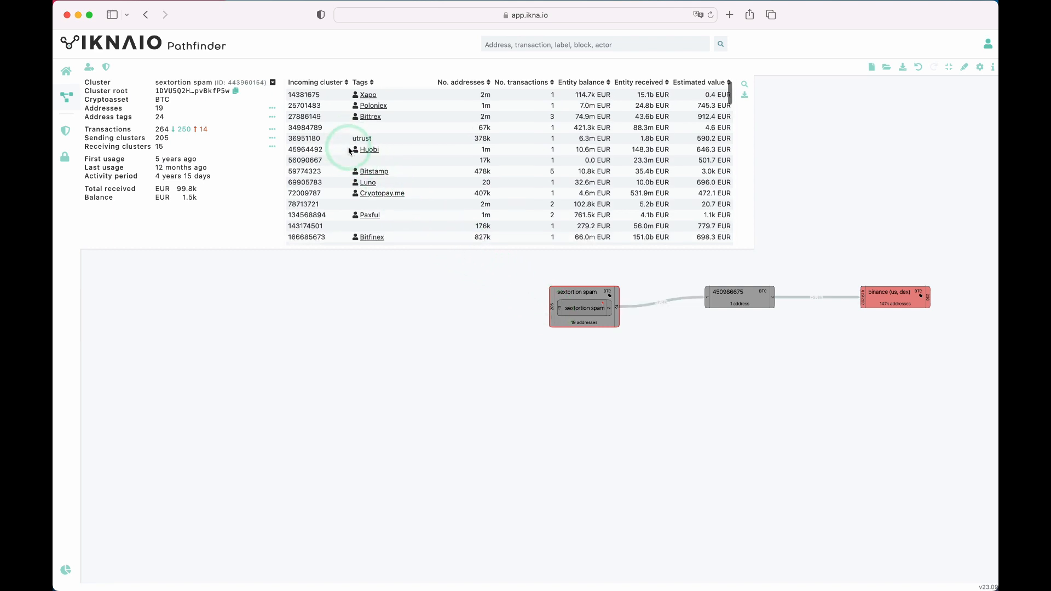
{"action": "scroll", "coordinate": [349, 151], "scroll_direction": "up", "scroll_amount": 3}
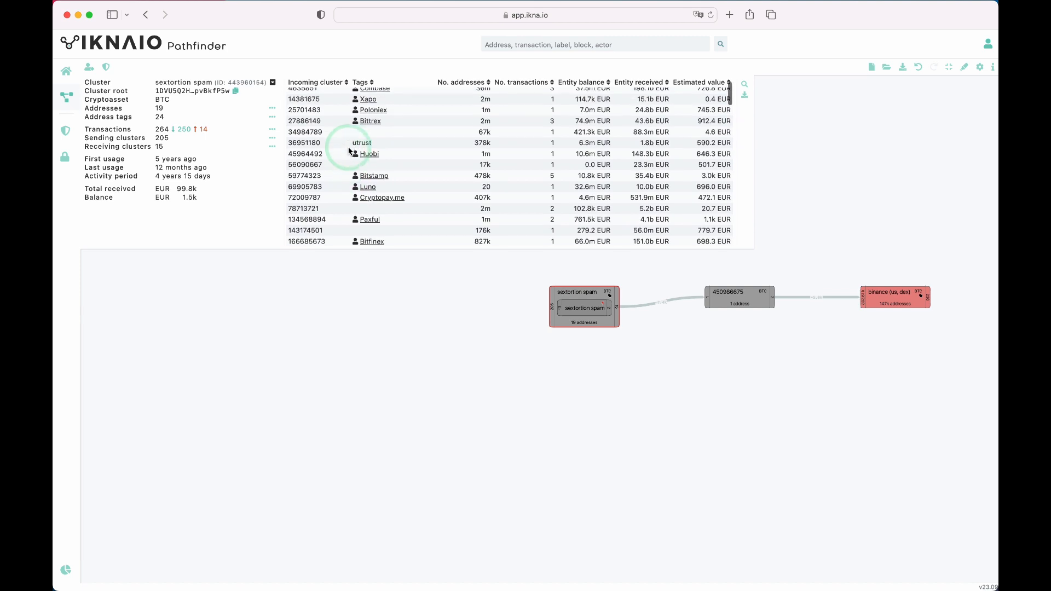
{"action": "left_click", "coordinate": [371, 83]}
{"action": "left_click", "coordinate": [371, 83]}
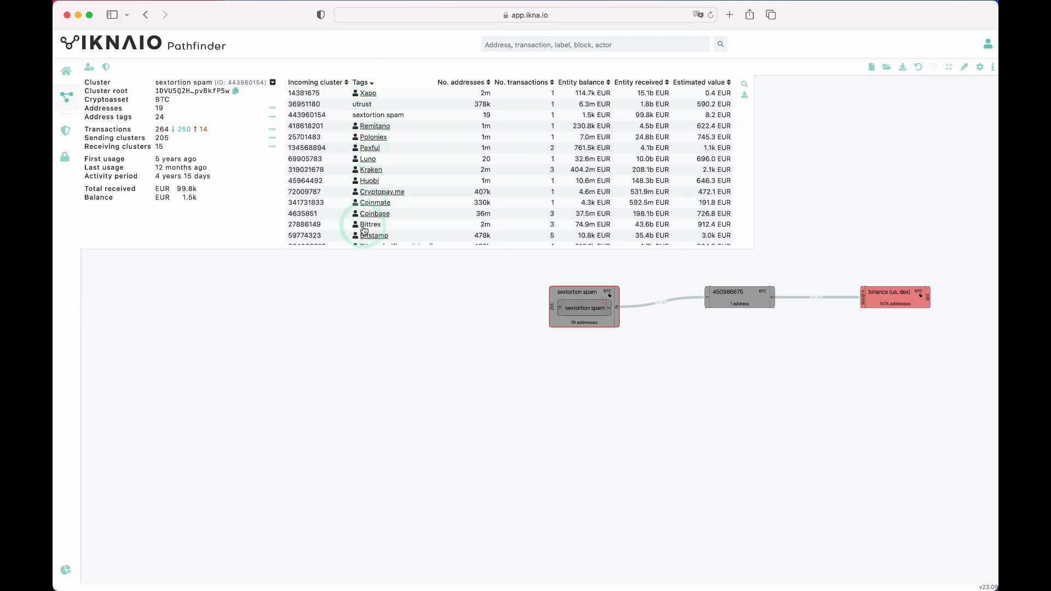
{"action": "left_click", "coordinate": [306, 170]}
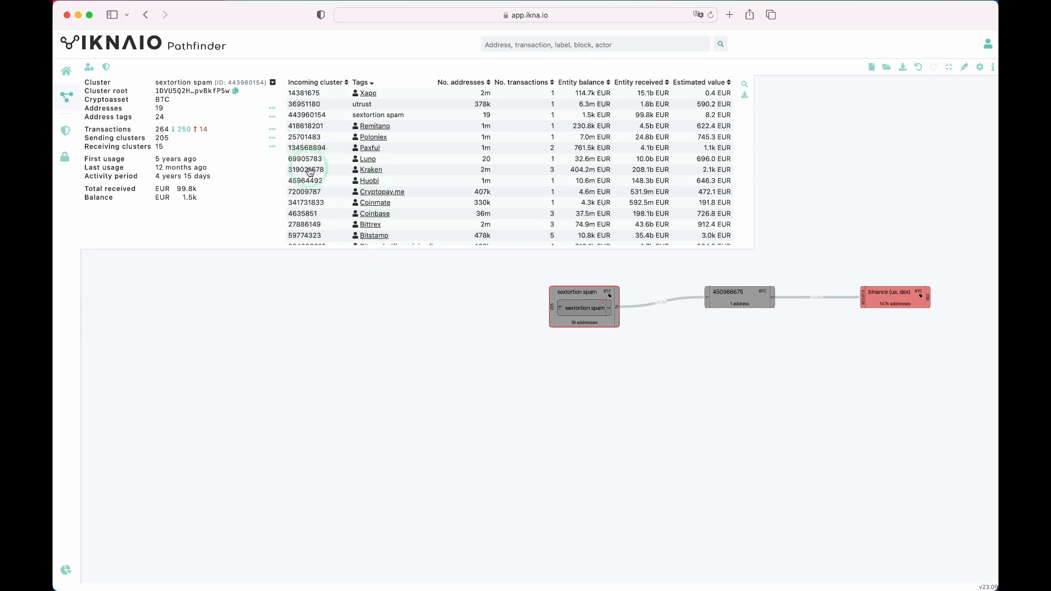
{"action": "left_click", "coordinate": [310, 203]}
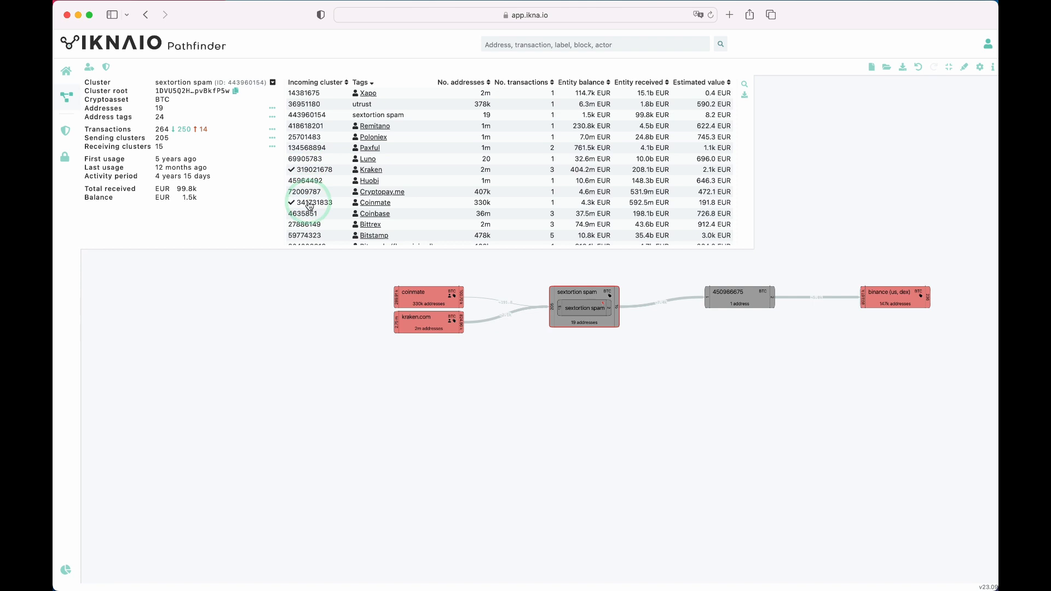